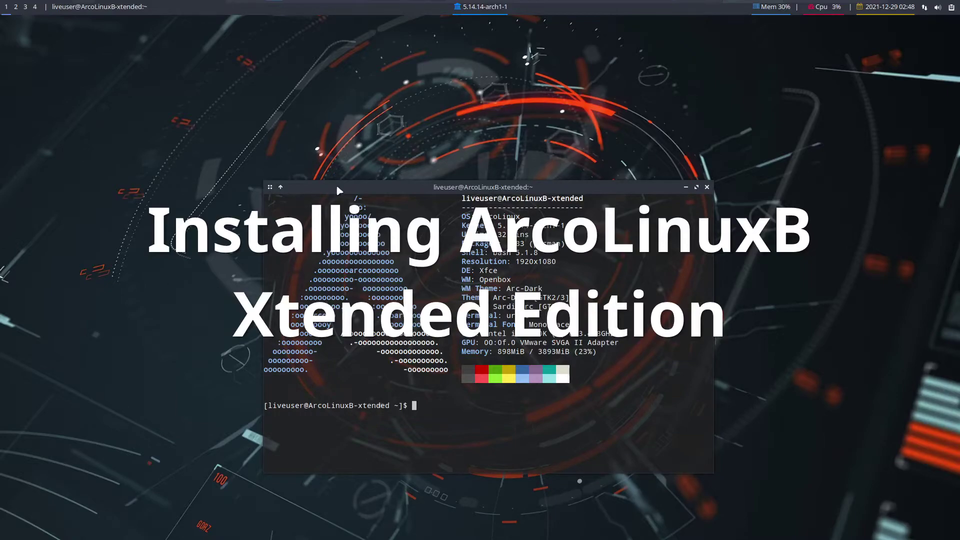
Reposition the terminal window and highlight the ArcoLinuxB-xtended host name
left_click_drag(338, 190, 294, 135)
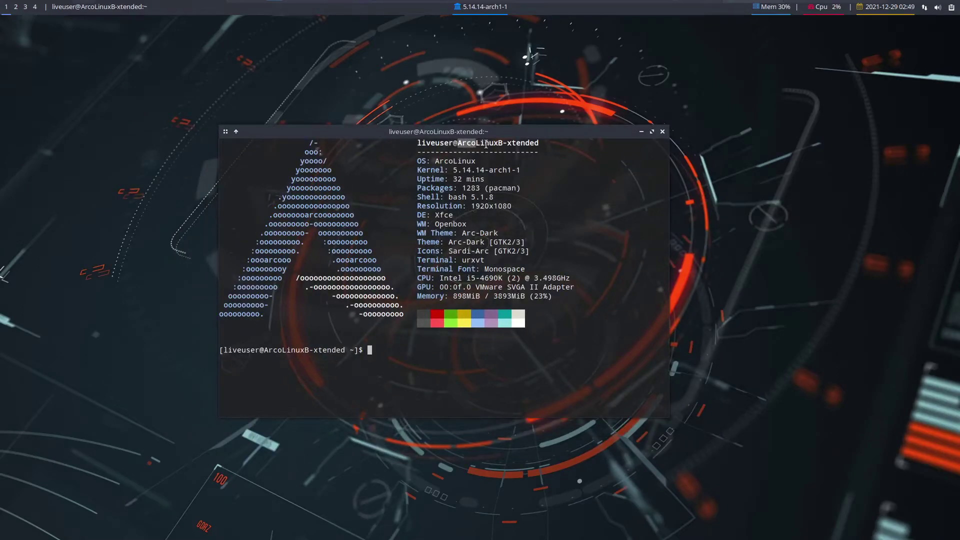
left_click_drag(486, 144, 539, 144)
left_click(486, 185)
Close the terminal, update the Arch Linux mirrors in the Welcome App, then start Advanced Installation
left_click(663, 131)
right_click(433, 274)
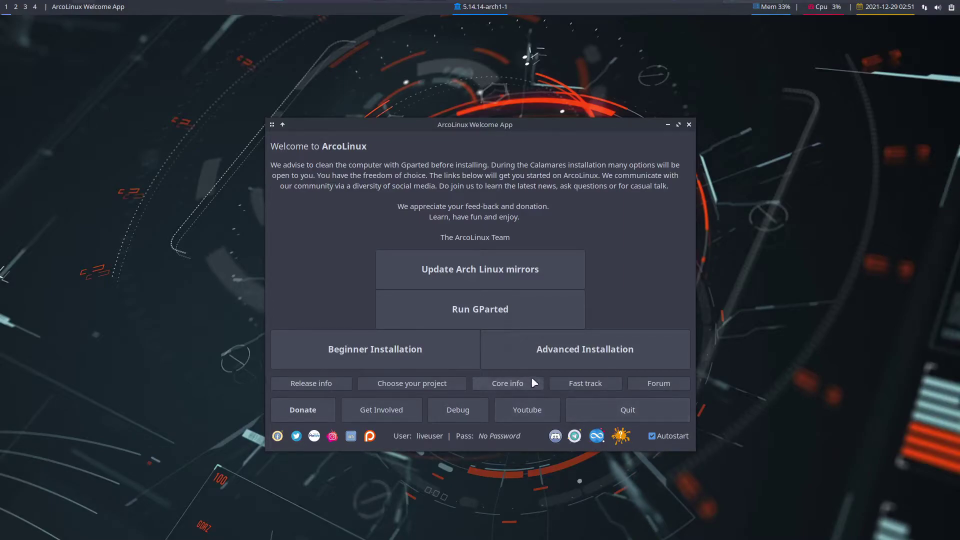
left_click(484, 271)
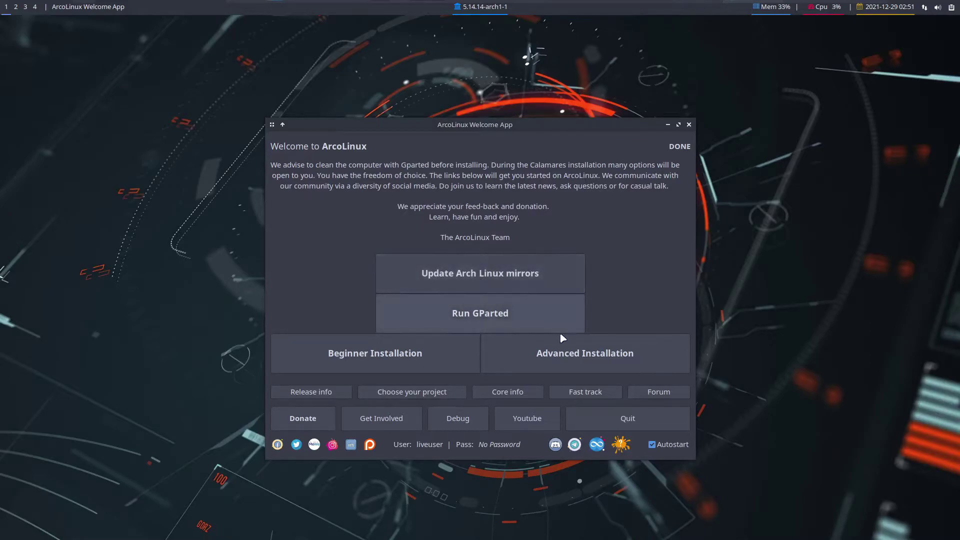
left_click(550, 357)
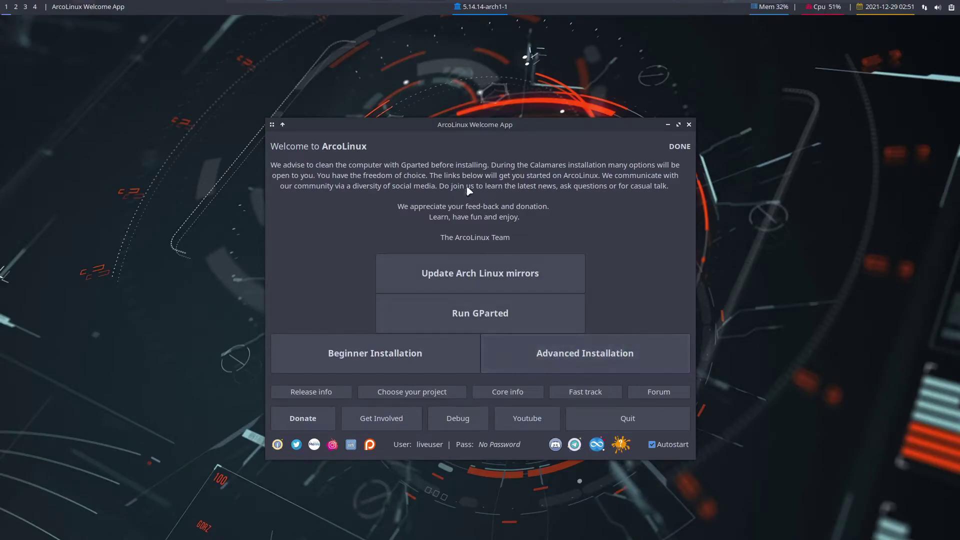
Move the Welcome App aside while Calamares loads its Welcome page in American English
left_click_drag(444, 132, 470, 163)
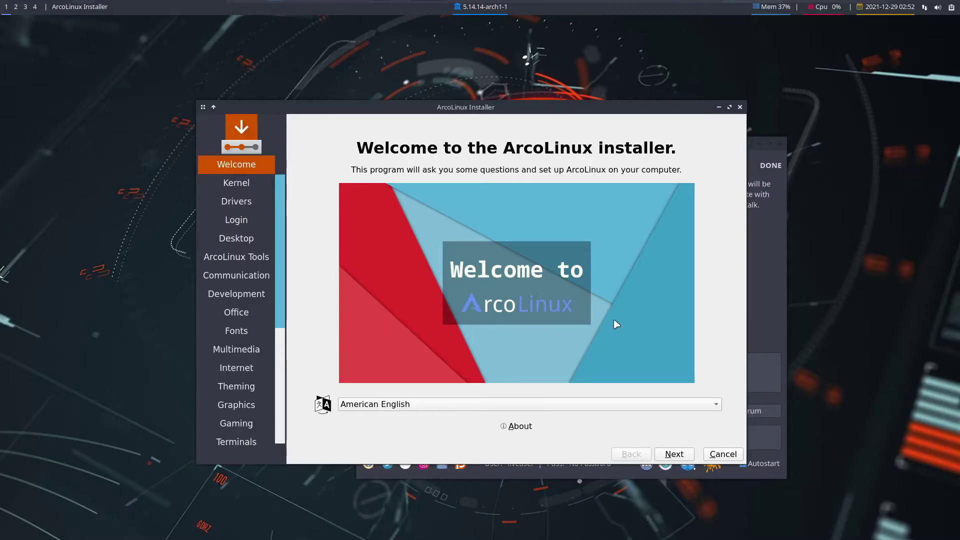
On the Kernel page, tick the Linux-zen kernel with headers and continue to Drivers
left_click(680, 468)
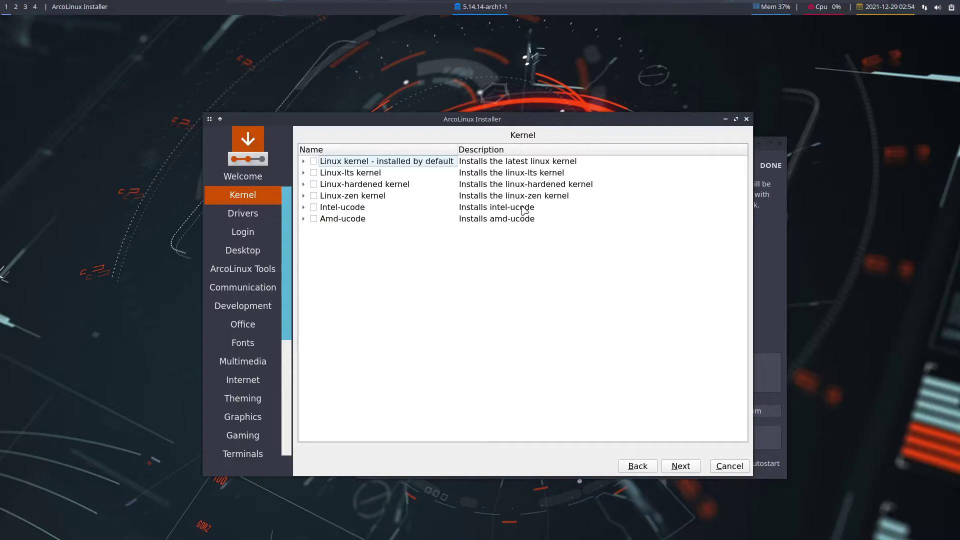
left_click(354, 198)
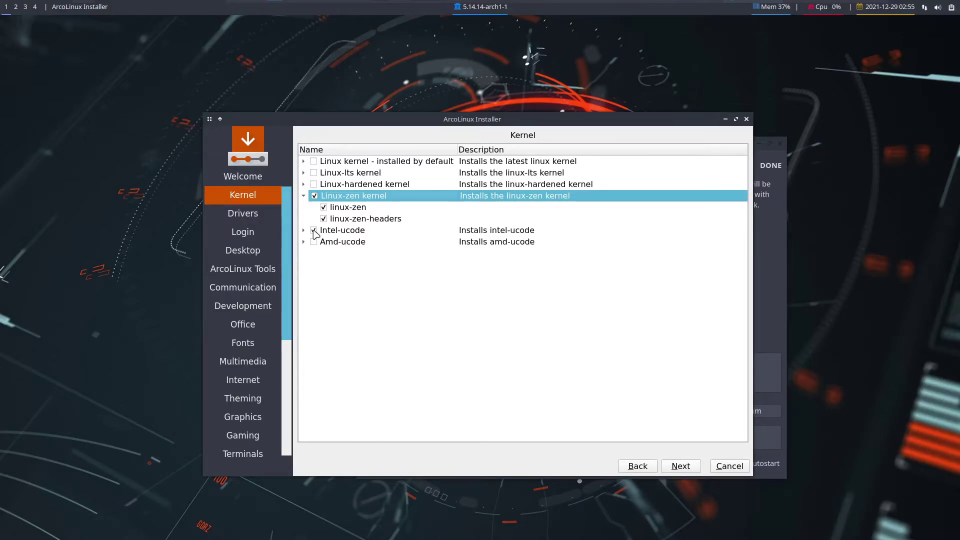
left_click(681, 466)
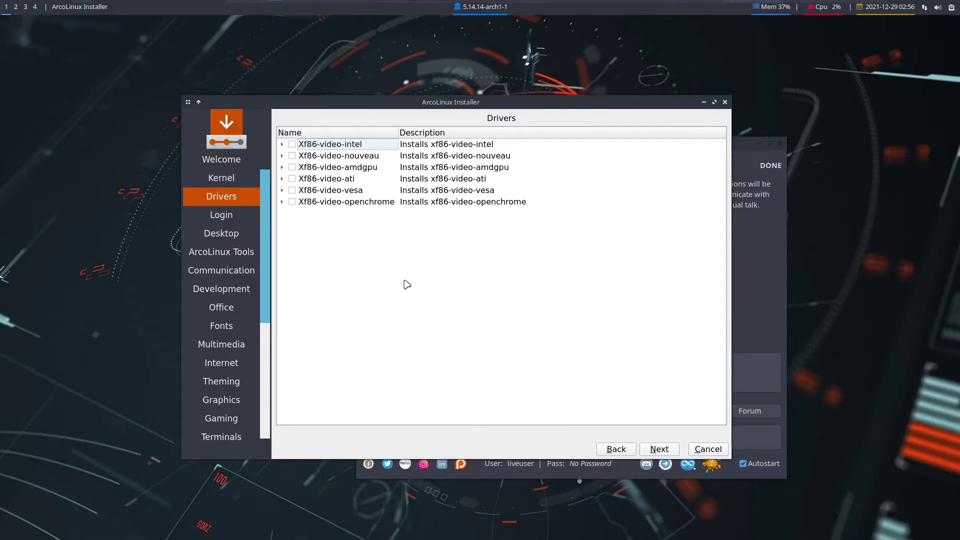
Skip extra video drivers and select Login Manager: Sddm with all its theme packages
left_click(675, 448)
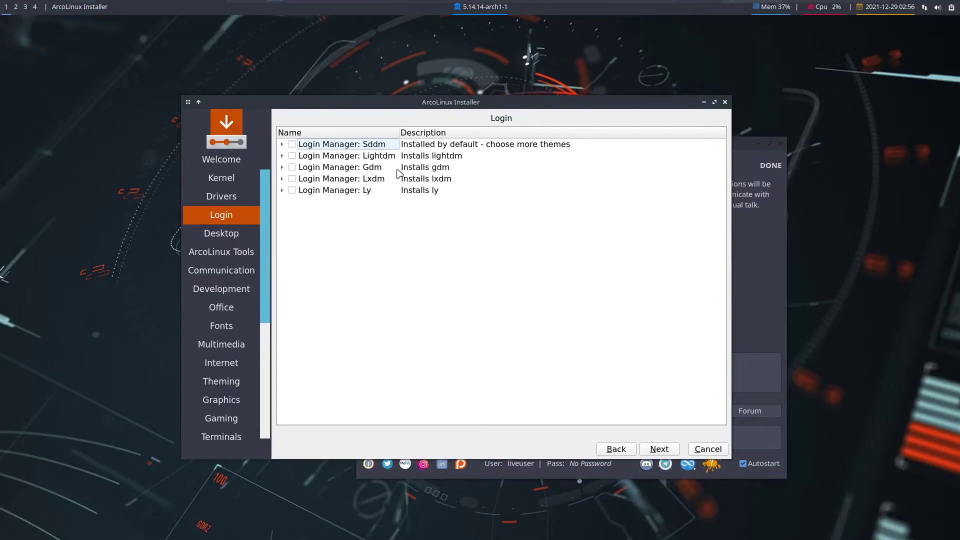
left_click(283, 191)
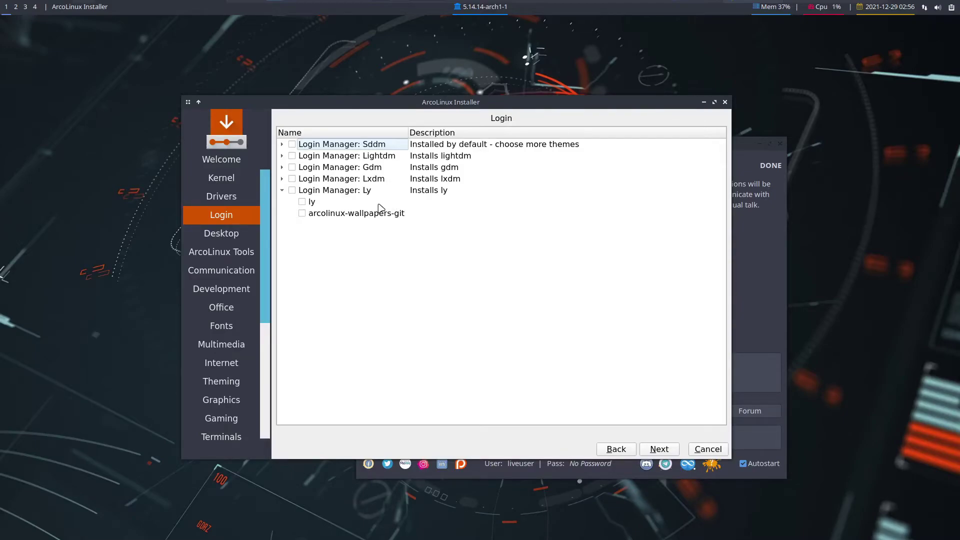
left_click(282, 145)
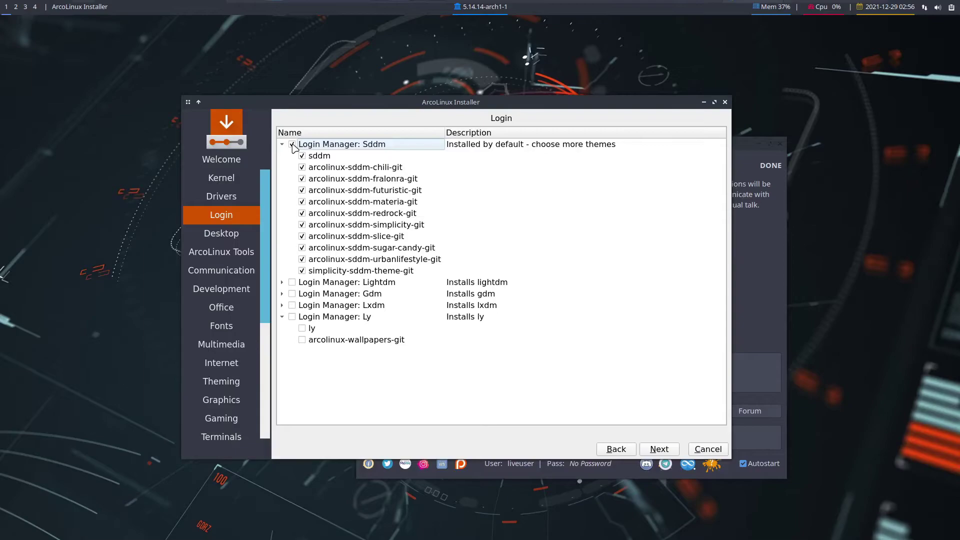
left_click(677, 453)
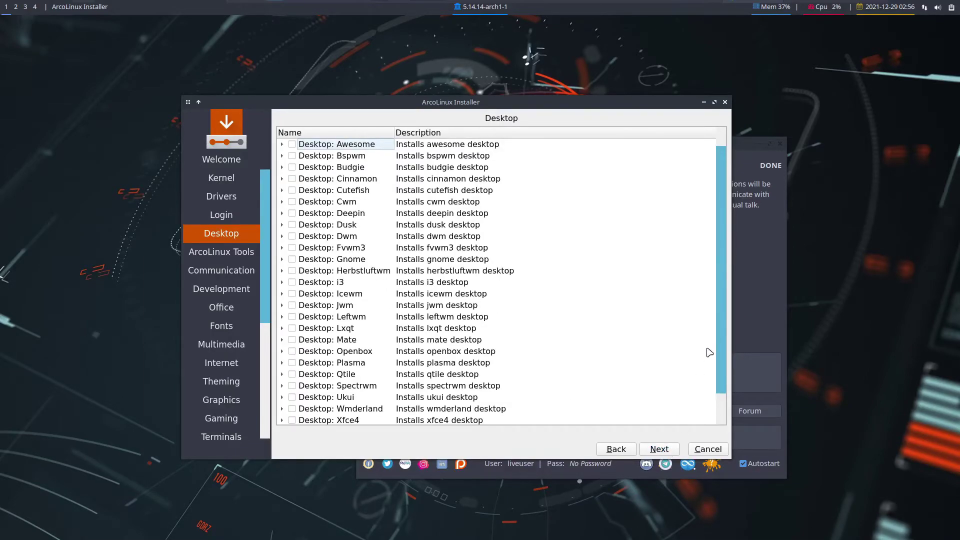
Tick arcolinux-asian-fonts under ArcoLinux Meta Packages after passing the Desktop list
scroll(710, 353, "down", 1)
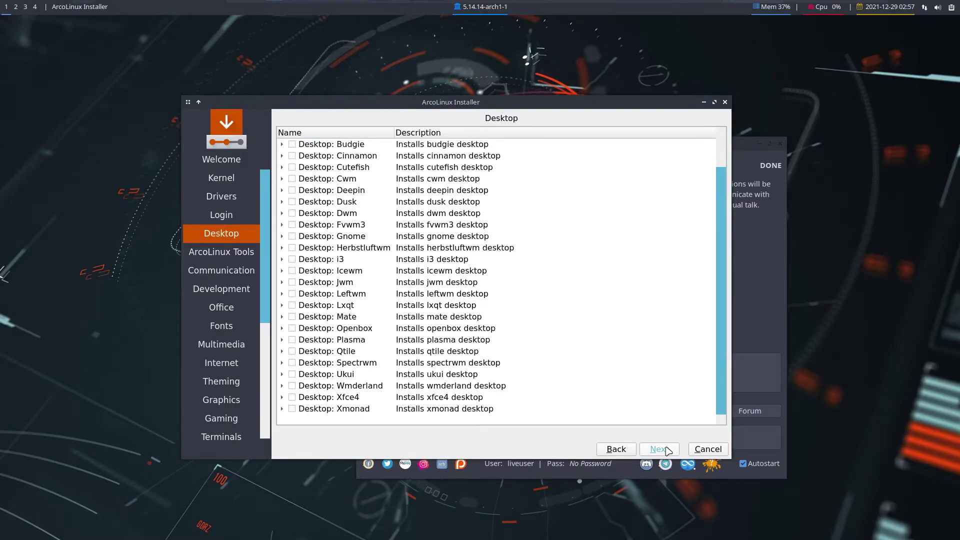
left_click(668, 452)
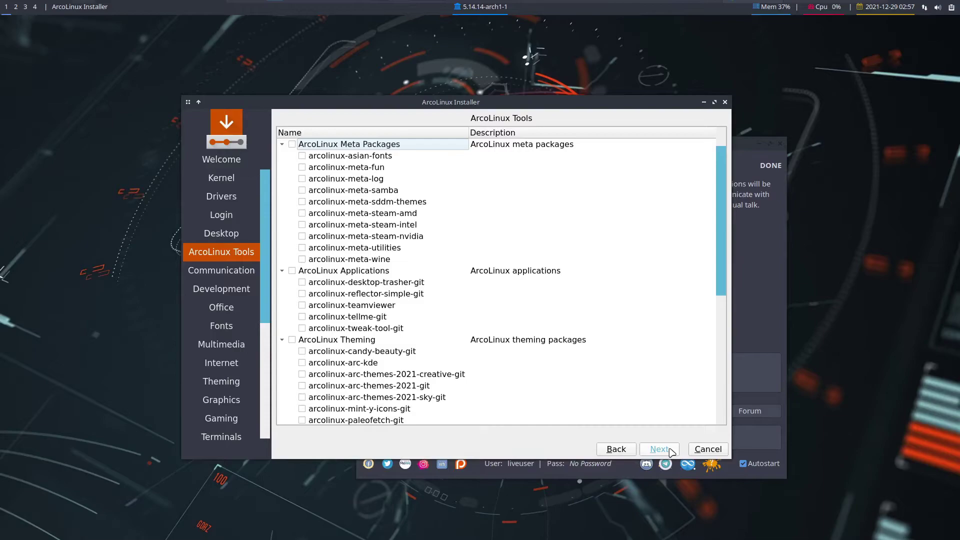
left_click(302, 156)
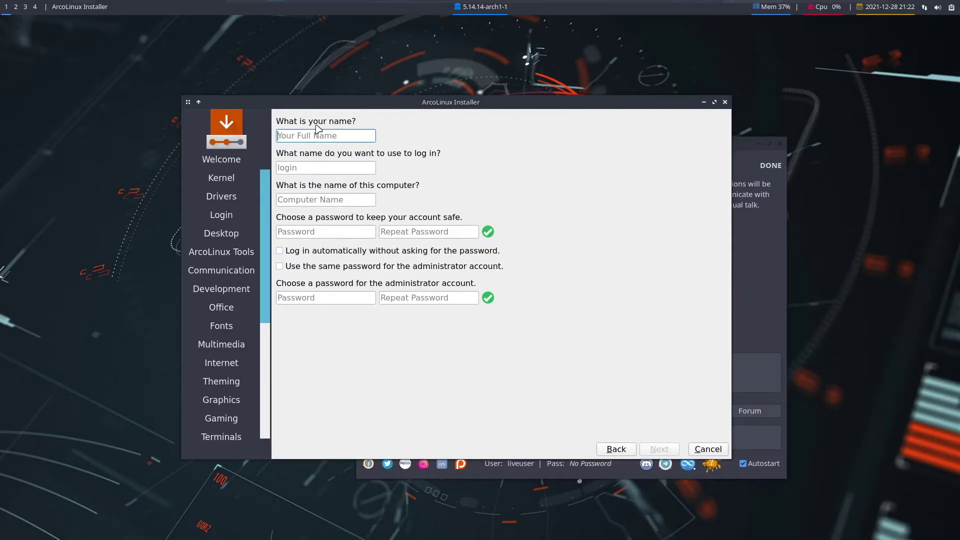
Enter the user's full name and password, and reuse that password for the administrator
mouse_move(263, 102)
left_mouse_down()
mouse_move(302, 108)
mouse_move(261, 100)
left_mouse_up()
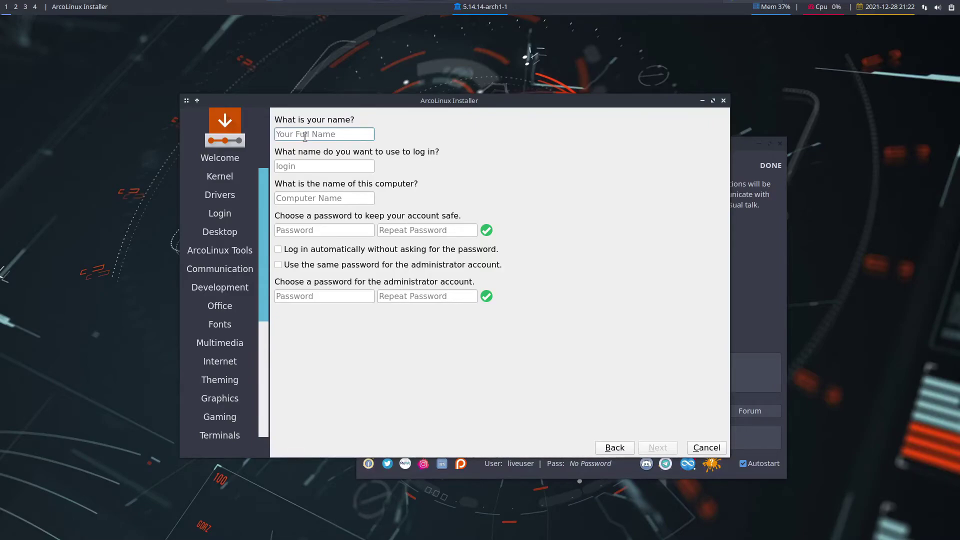
type("Jim Bob")
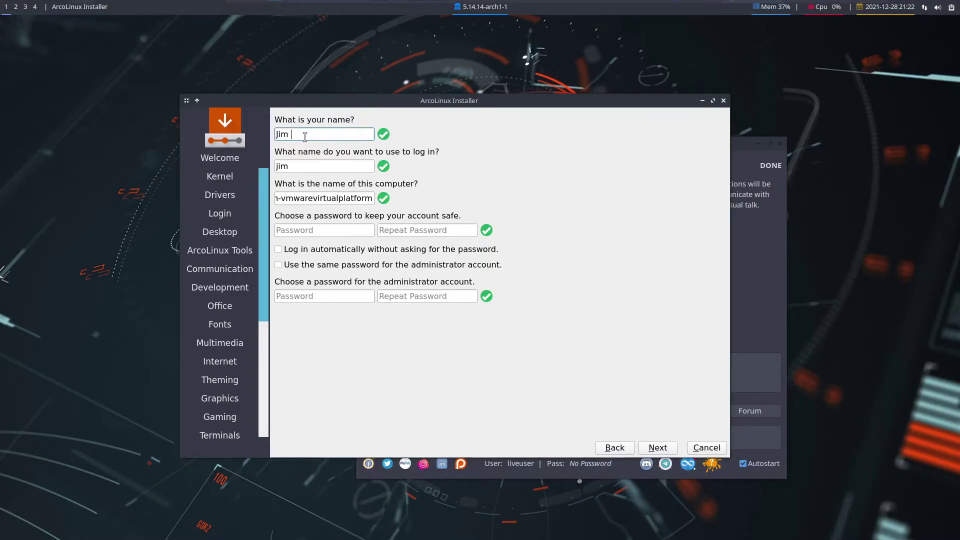
left_click(335, 229)
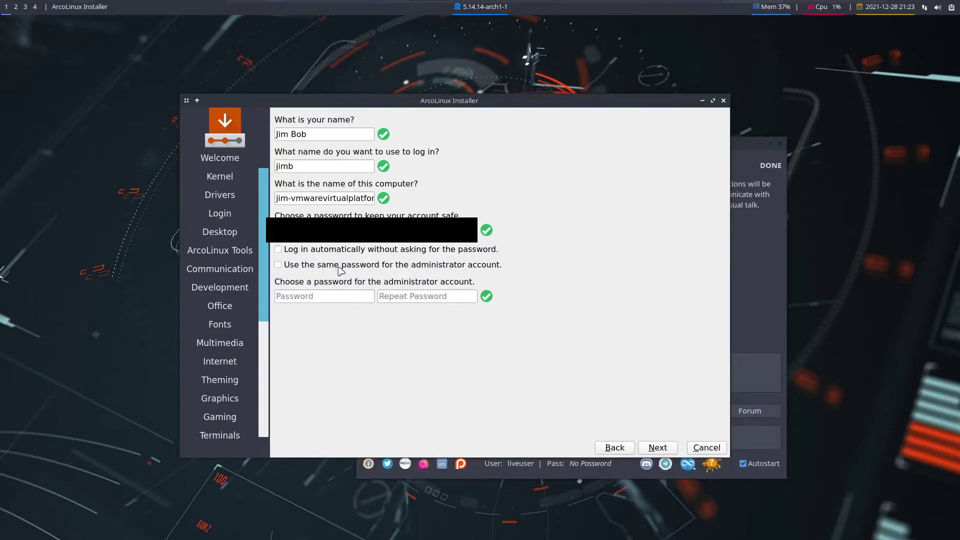
left_click(278, 264)
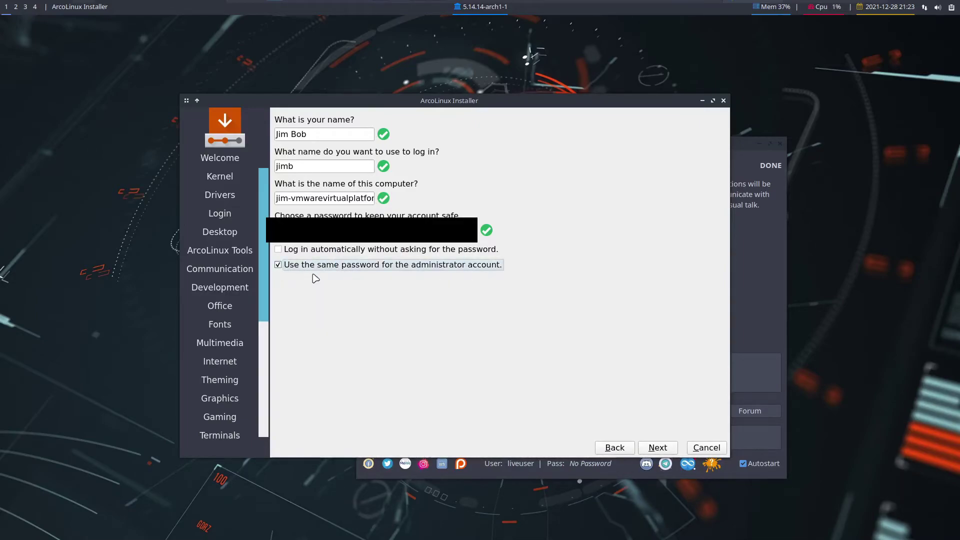
Review the Summary: /dev/sda erased into one 128 GiB btrfs ArcoLinux partition
left_click(655, 448)
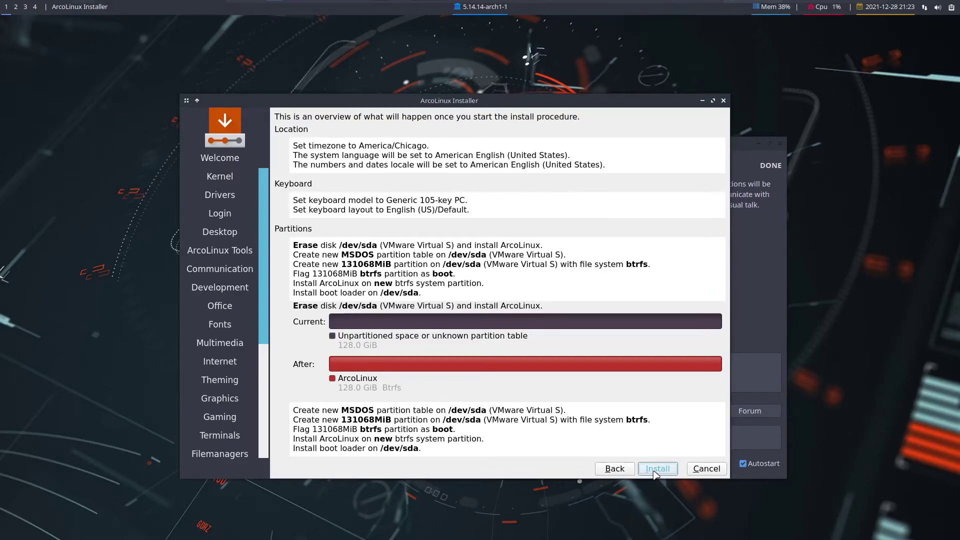
scroll(265, 354, "down", 1)
scroll(265, 353, "down", 3)
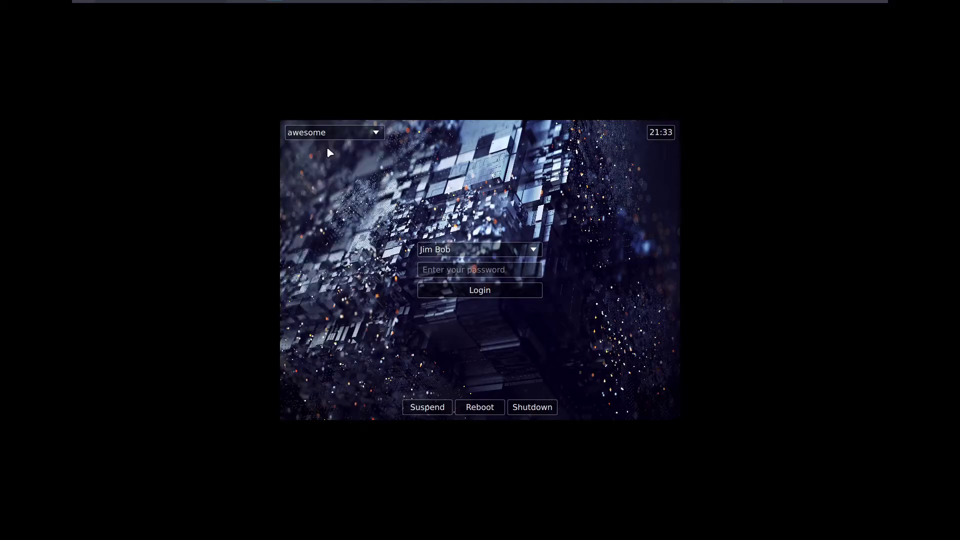
Select the SDDM password field with the awesome session chosen
left_click(433, 273)
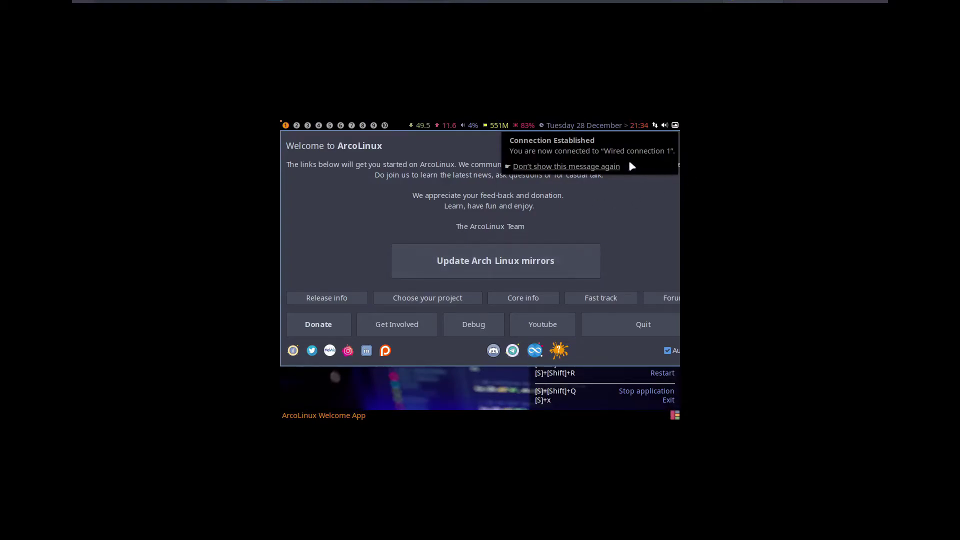
Permanently dismiss the Connection Established notice and bring up the dmenu application launcher
left_click(589, 168)
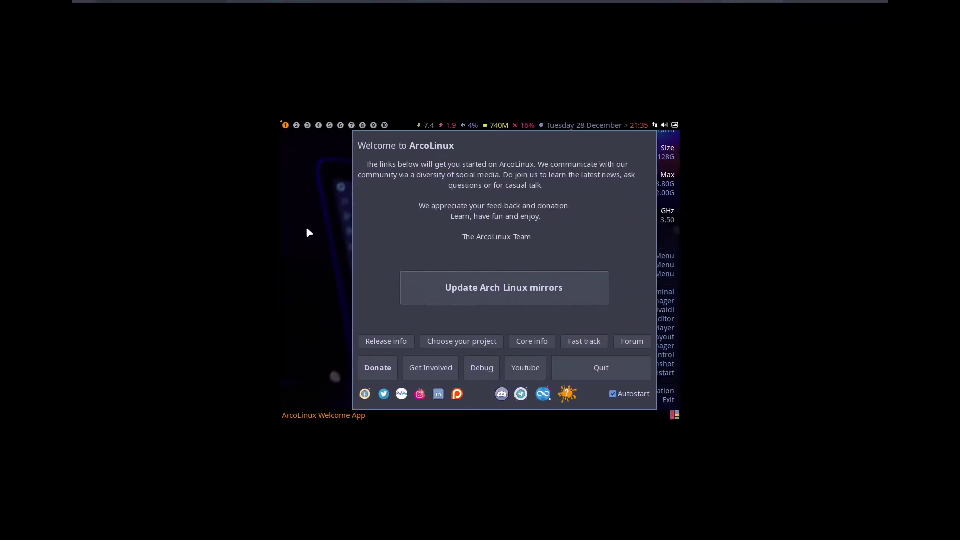
key("super+shift+Return")
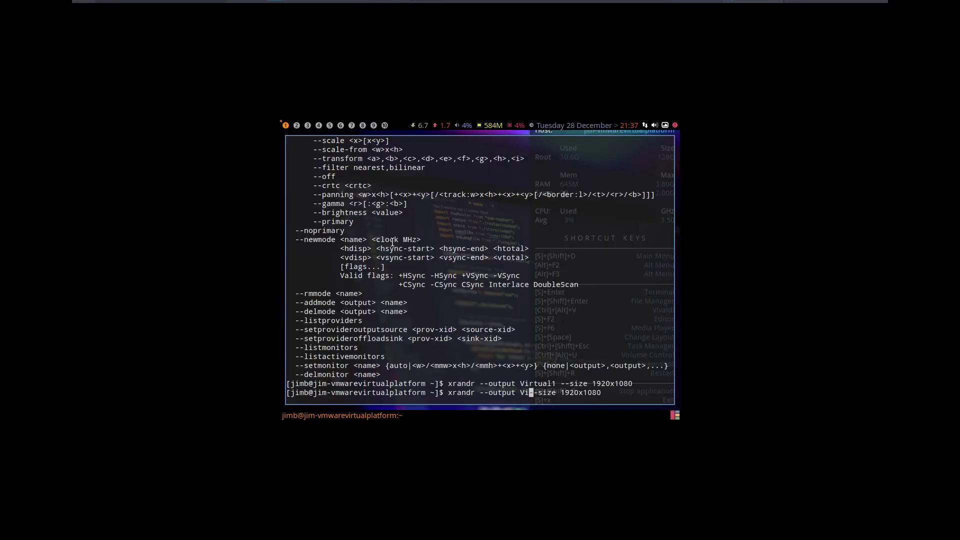
Run xrandr --size 1920x1080 to resize the display
key("BackSpace")
key("BackSpace")
key("BackSpace")
key("BackSpace")
key("BackSpace")
key("BackSpace")
key("BackSpace")
key("BackSpace")
key("BackSpace")
key("BackSpace")
key("BackSpace")
key("BackSpace")
key("BackSpace")
key("BackSpace")
key("BackSpace")
key("BackSpace")
key("BackSpace")
key("BackSpace")
key("BackSpace")
key("BackSpace")
key("BackSpace")
type("r")
type(" -")
key("Return")
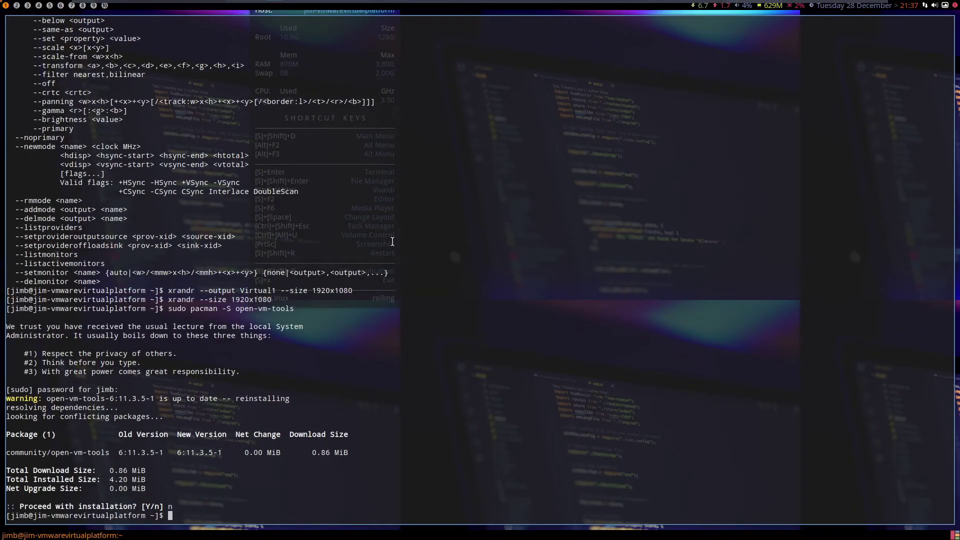
Enable and start the vmtoolsd service with sudo systemctl, then close urxvt
type("sudo systemctl enable vmtoolsd")
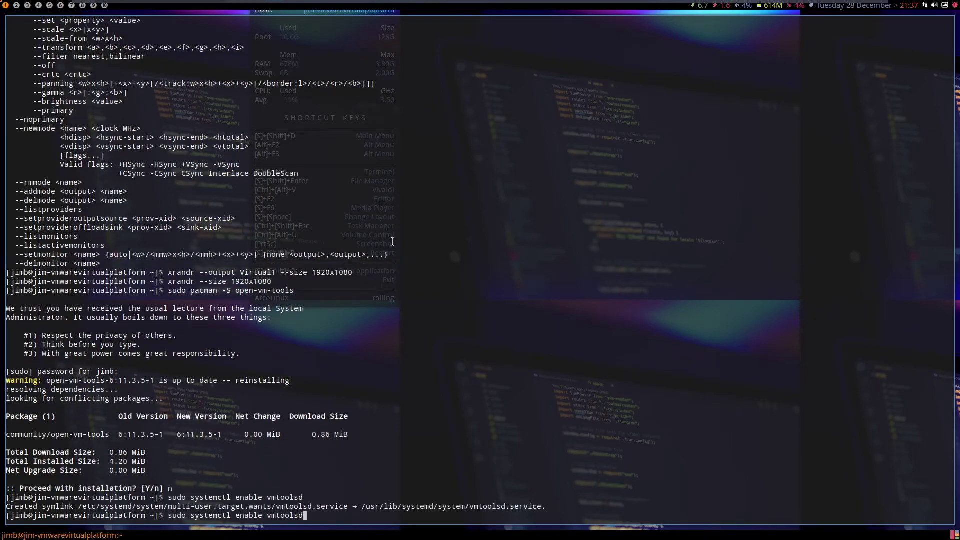
key("Left")
key("Left")
key("Left")
key("Left")
key("Left")
key("Left")
key("Left")
key("Left")
key("BackSpace")
key("BackSpace")
key("BackSpace")
key("BackSpace")
key("BackSpace")
key("BackSpace")
key("BackSpace")
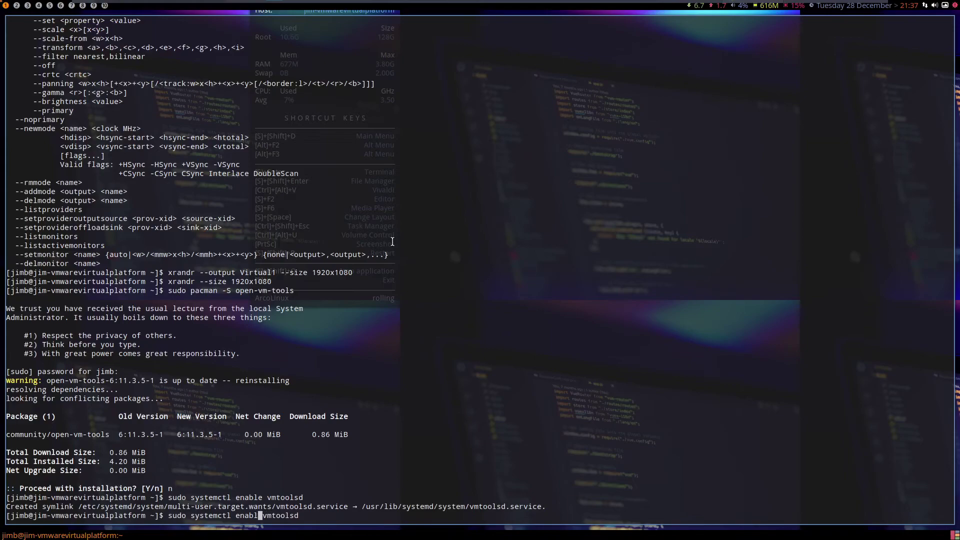
type("start")
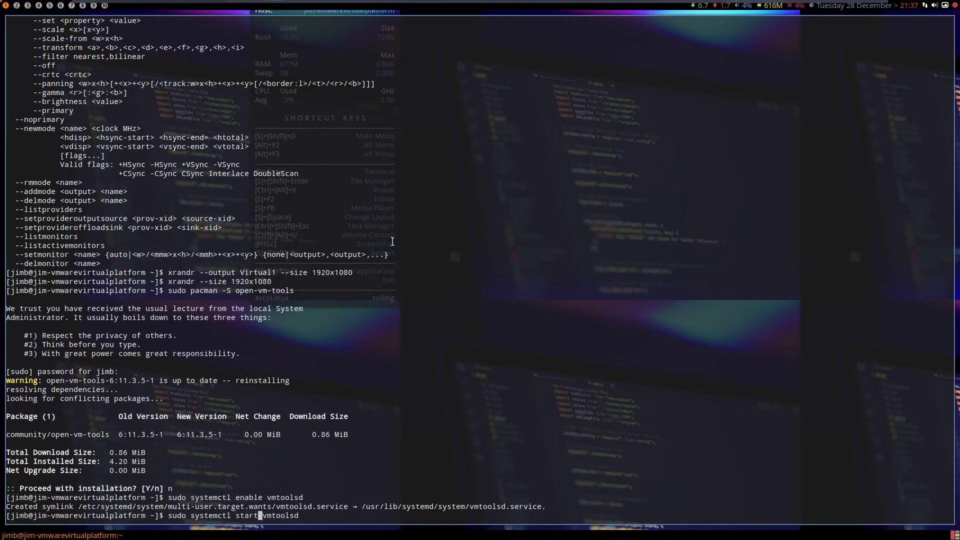
key("Return")
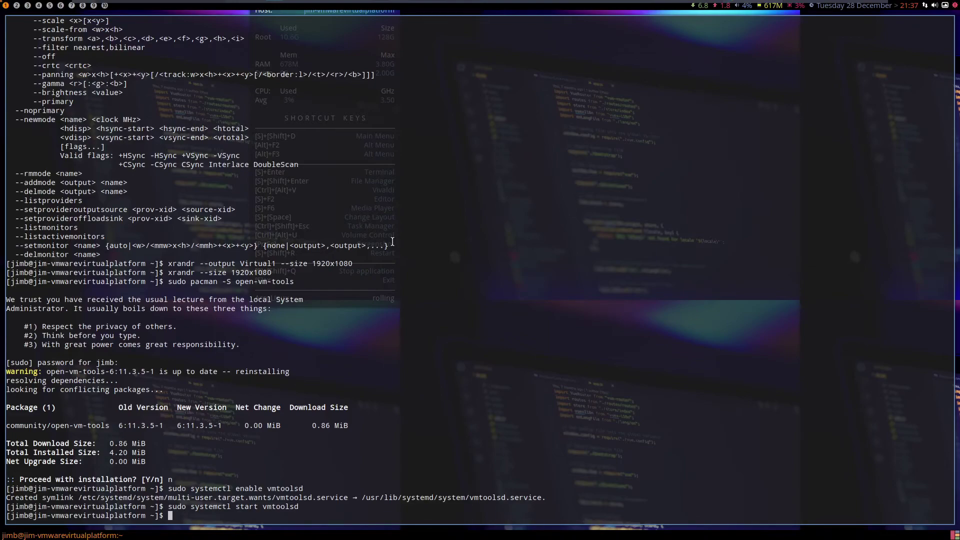
key("super+shift+q")
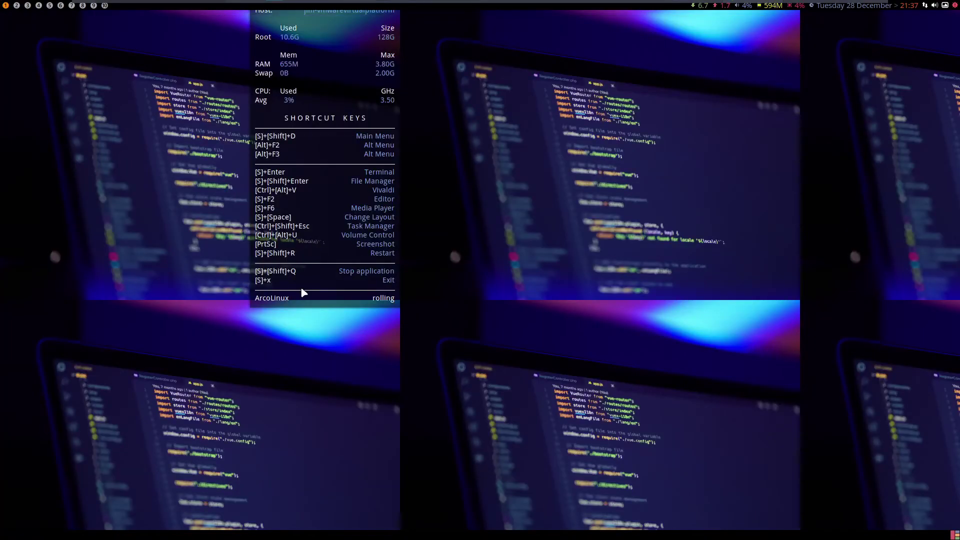
Log out through the Super+X logout overlay and sign back into the awesome session
key("super+x")
key("l")
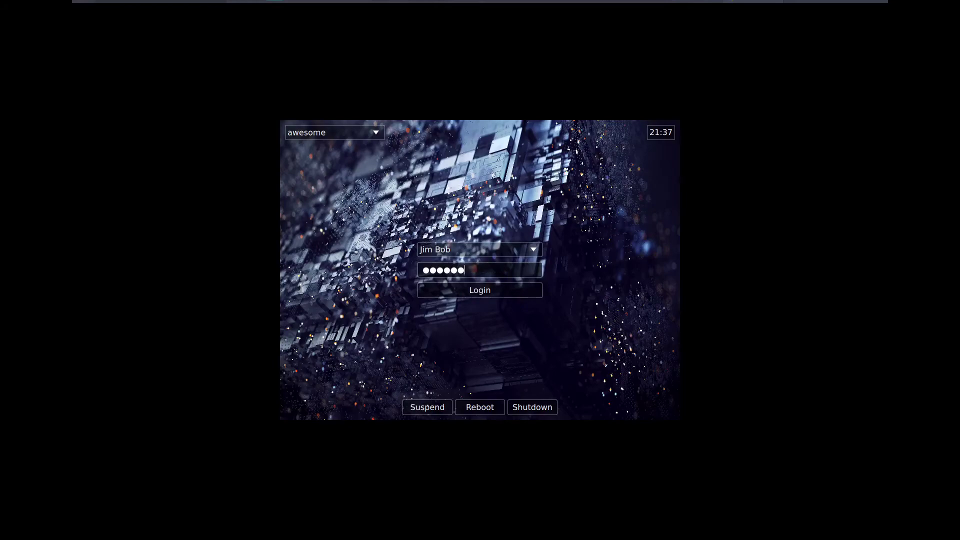
key("Return")
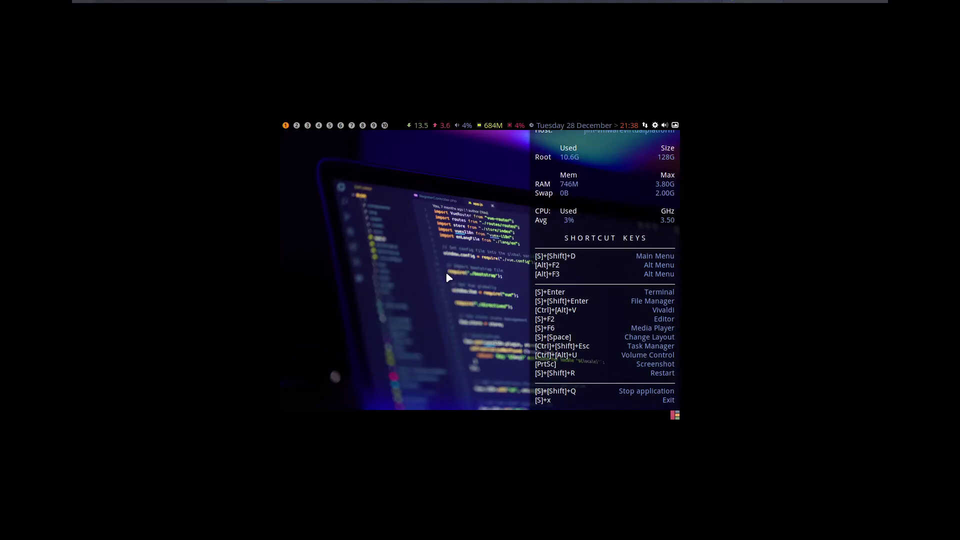
In a new terminal, move into /usr/share/sddm/scripts and list its contents
key("super+Return")
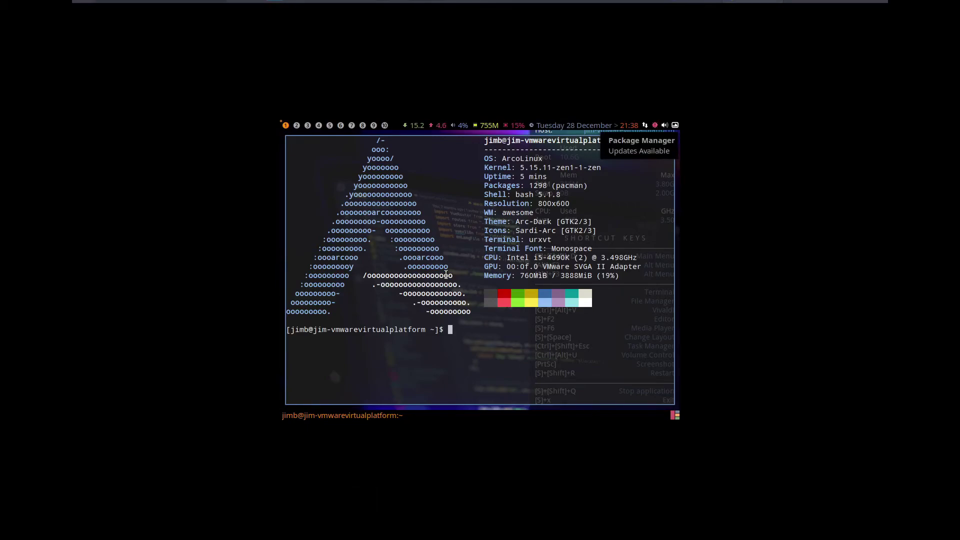
type("cd //")
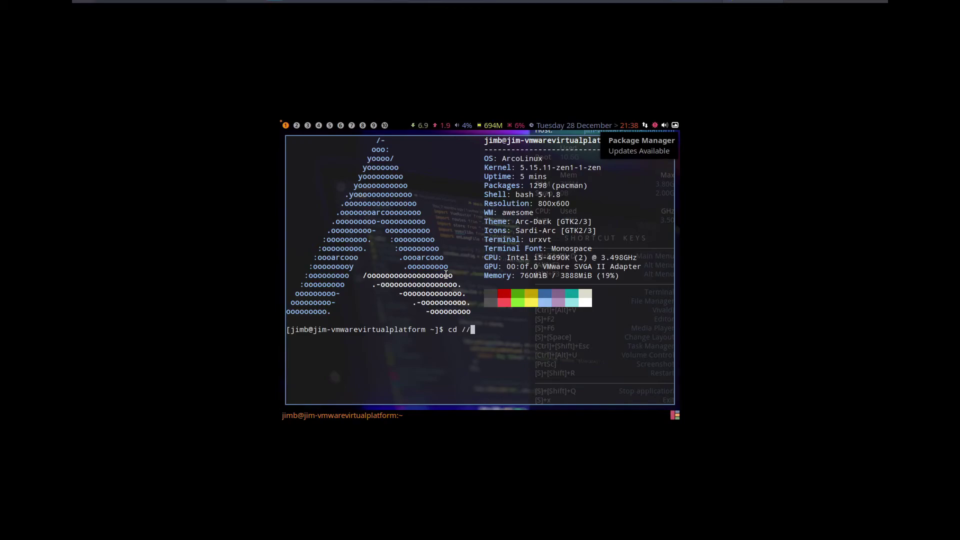
key("BackSpace")
type("usr/share")
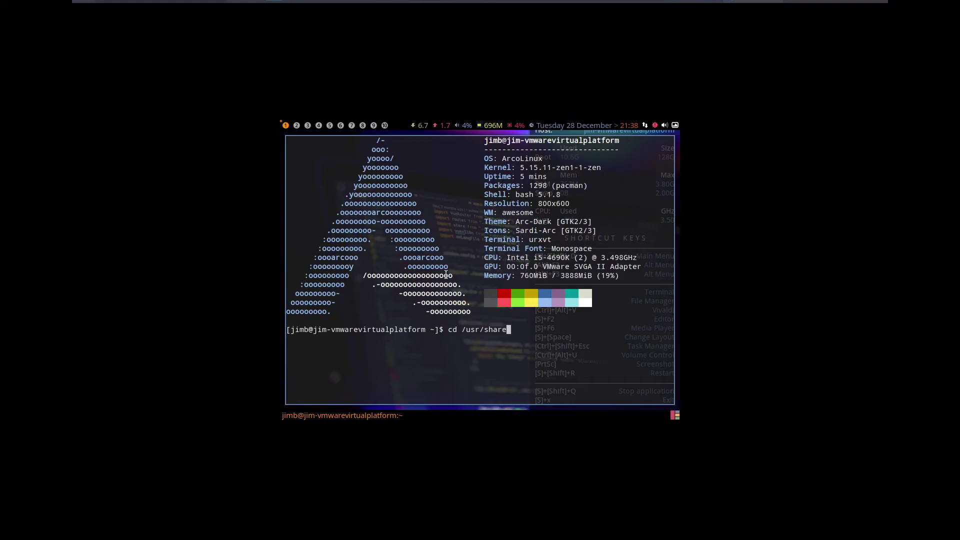
type("/")
type("sddm")
key("Return")
type("ls")
key("Return")
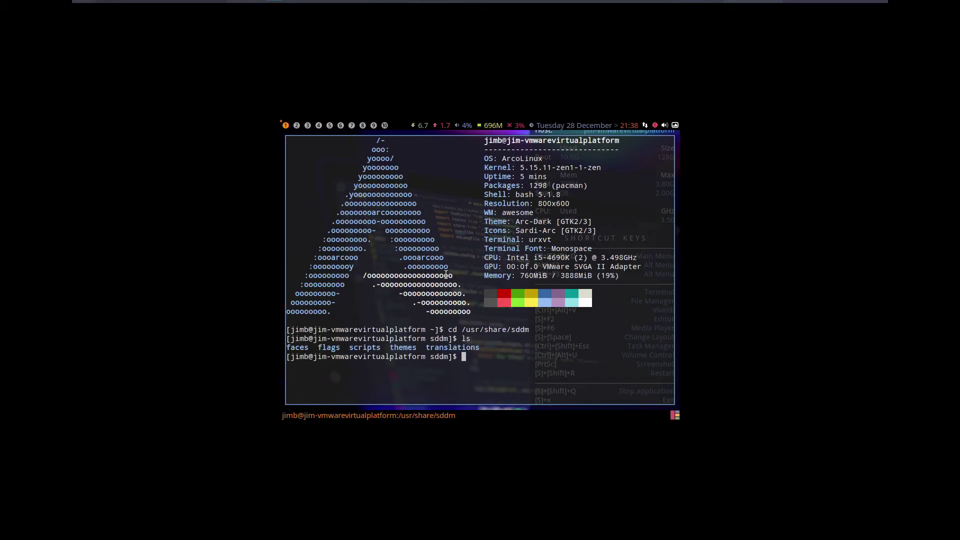
type("cd scripts")
key("Return")
type("ls")
key("Return")
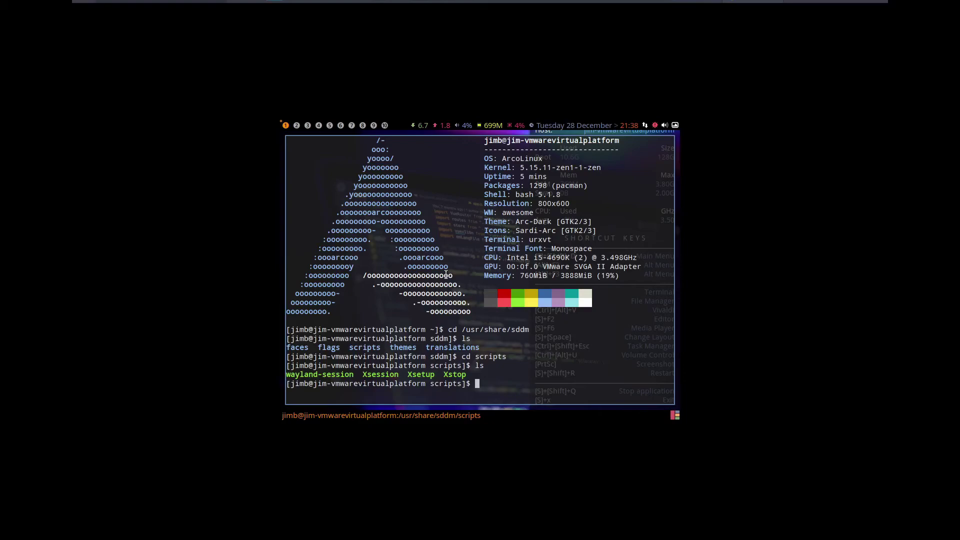
Try opening the Xsetup script in neovim with 'nvim Xsetup'
type("n")
key("BackSpace")
type("nan")
key("BackSpace")
key("BackSpace")
key("BackSpace")
type("nvim Xsetup")
key("Return")
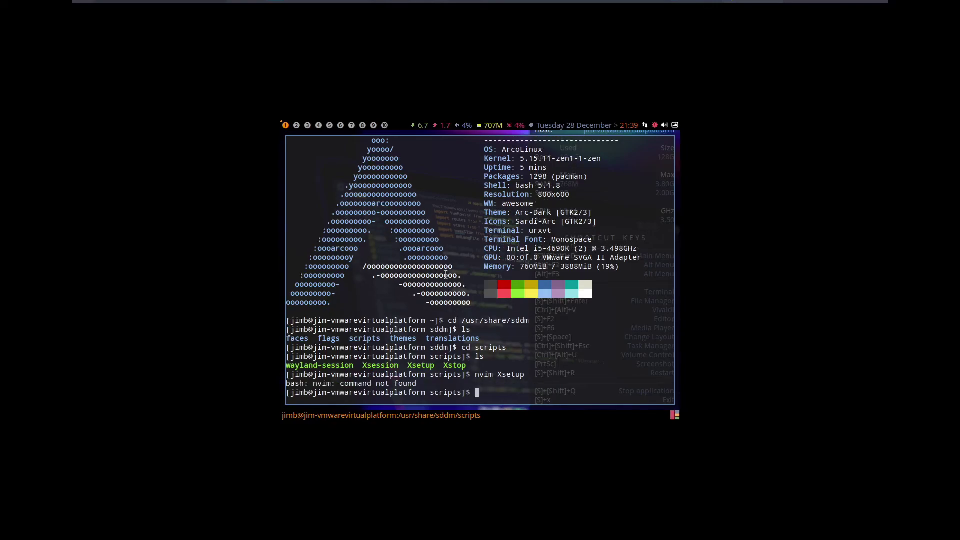
Drop the pacman install and run 'sudo vim Xsetup' instead
type("sudo pacman -S ne")
key("BackSpace")
key("BackSpace")
key("BackSpace")
key("BackSpace")
key("BackSpace")
key("BackSpace")
key("BackSpace")
key("BackSpace")
key("BackSpace")
key("BackSpace")
key("BackSpace")
key("BackSpace")
key("BackSpace")
key("BackSpace")
key("BackSpace")
key("BackSpace")
key("BackSpace")
type("vim Xsetup")
key("Return")
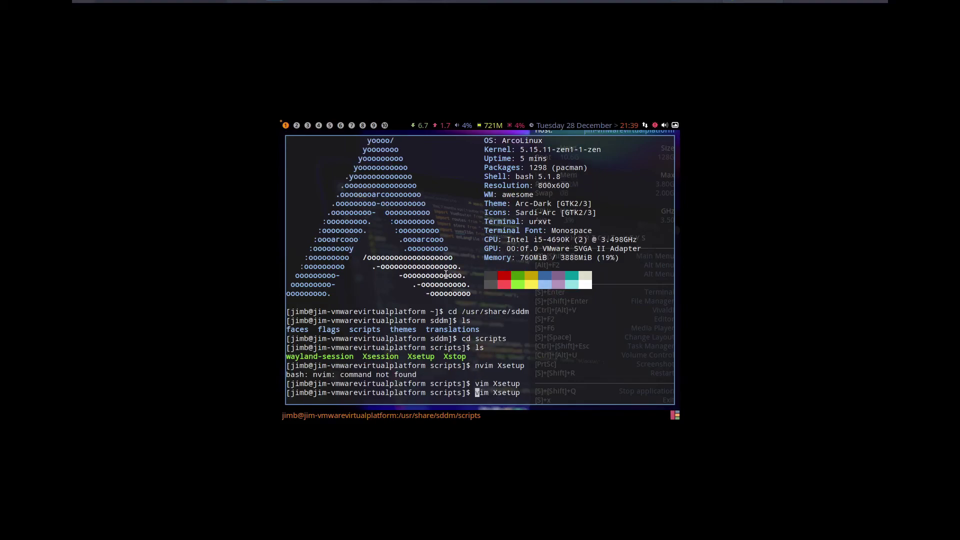
type("sudo")
key("Return")
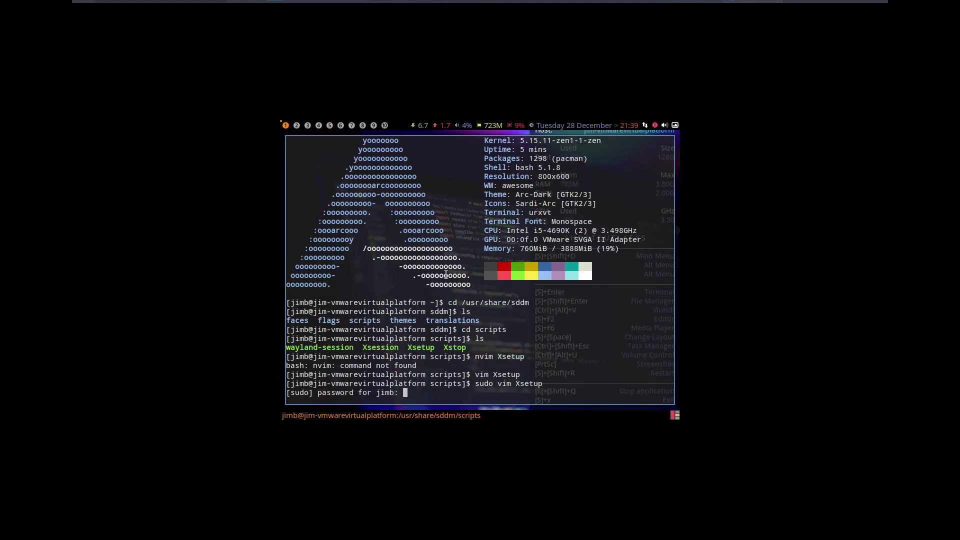
Enter the account password so vim opens the Xsetup script as root
key("Return")
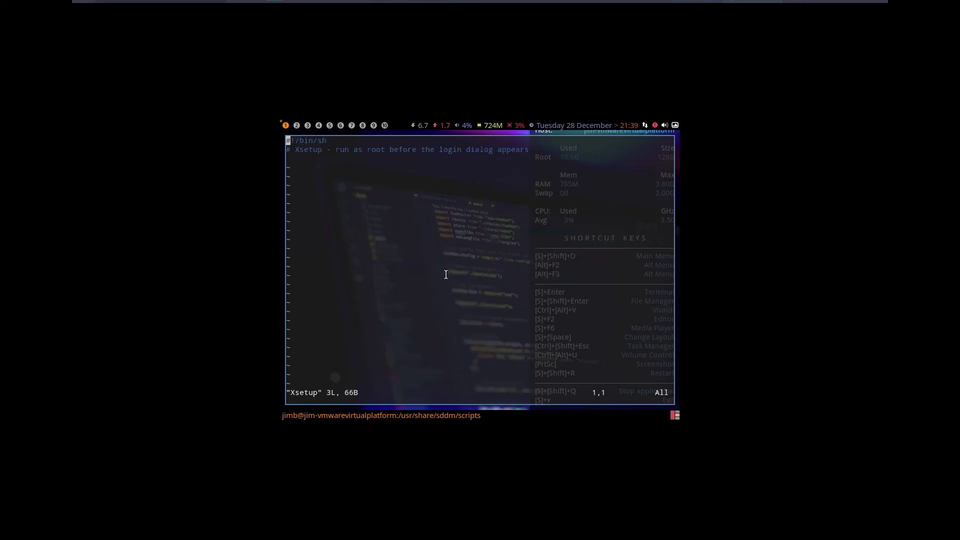